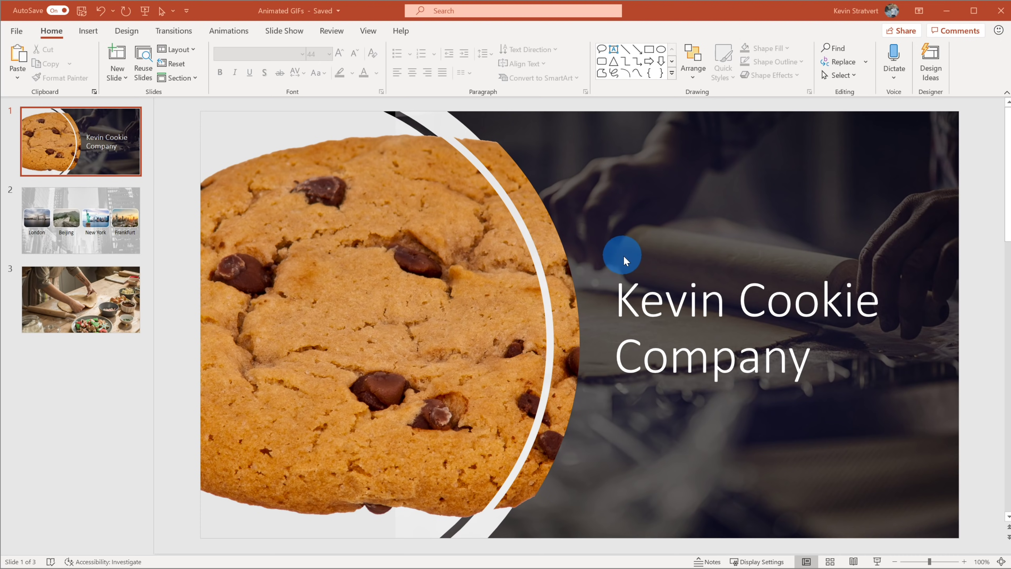
Go through slide 2 to slide 3, the dough-rolling kitchen photo at the end of the deck
{"action": "left_click", "coordinate": [89, 221]}
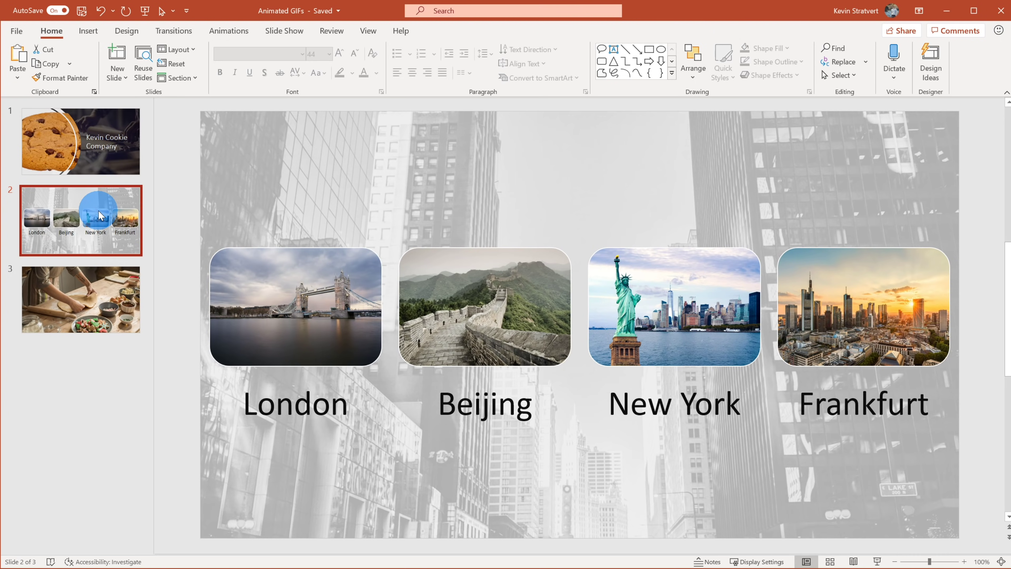
{"action": "left_click", "coordinate": [104, 340]}
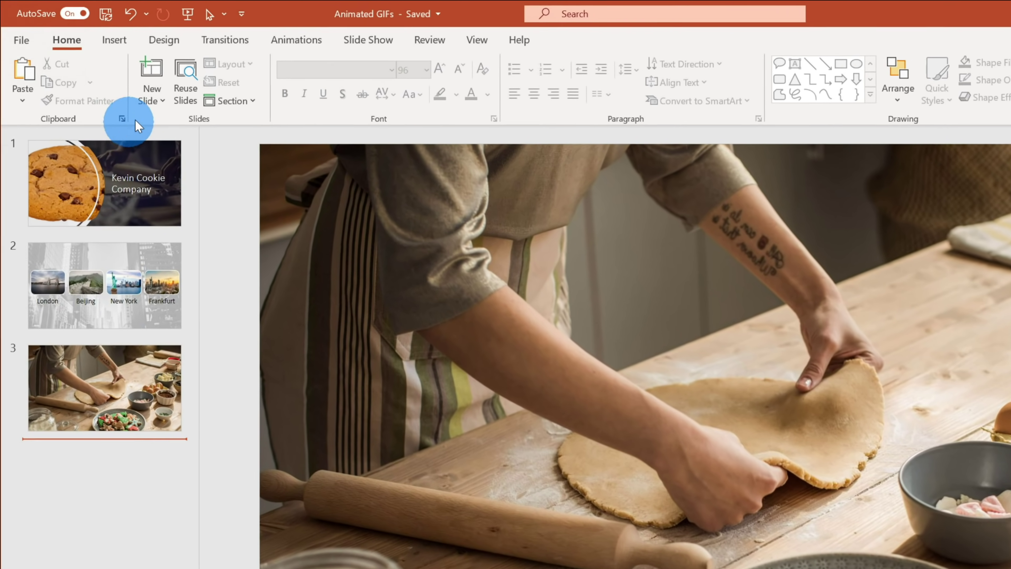
Add a Blank-layout slide 4 after the dough-rolling slide
{"action": "left_click", "coordinate": [151, 99]}
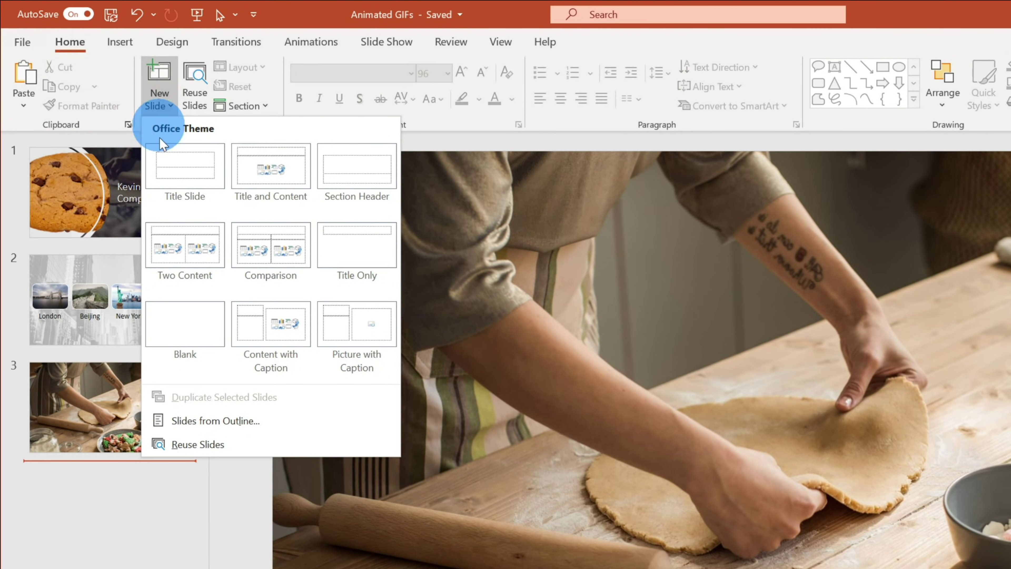
{"action": "left_click", "coordinate": [185, 318]}
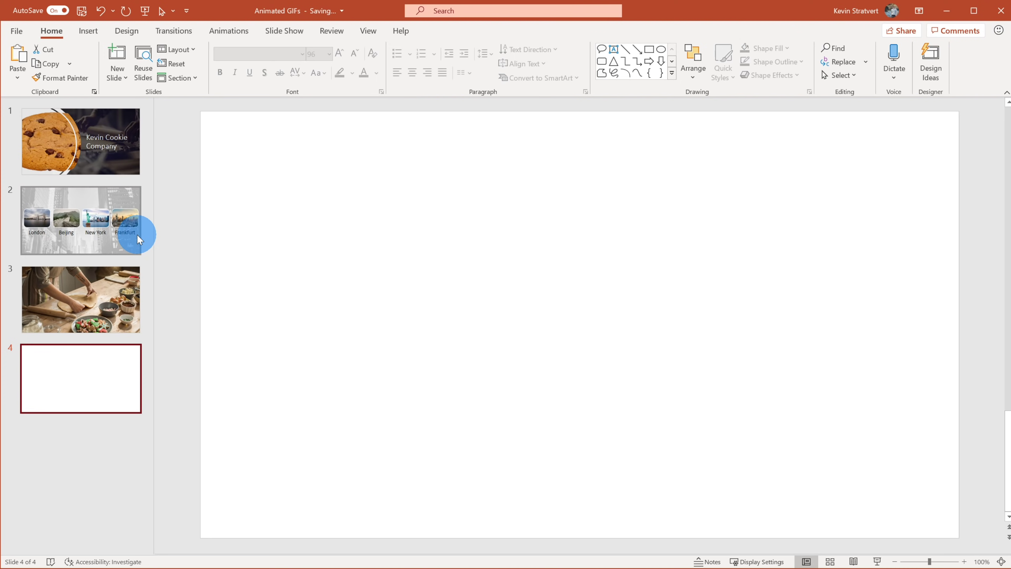
{"action": "left_click", "coordinate": [90, 33]}
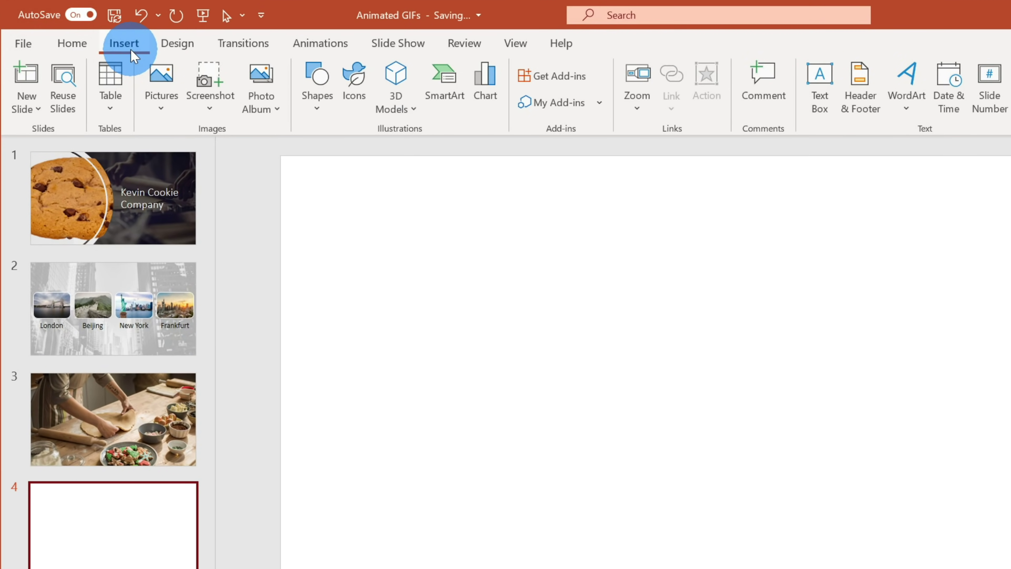
Draw a wide oval, about 2.02" by 5.65", on the blank slide 4
{"action": "left_click", "coordinate": [325, 100]}
{"action": "left_click", "coordinate": [390, 153]}
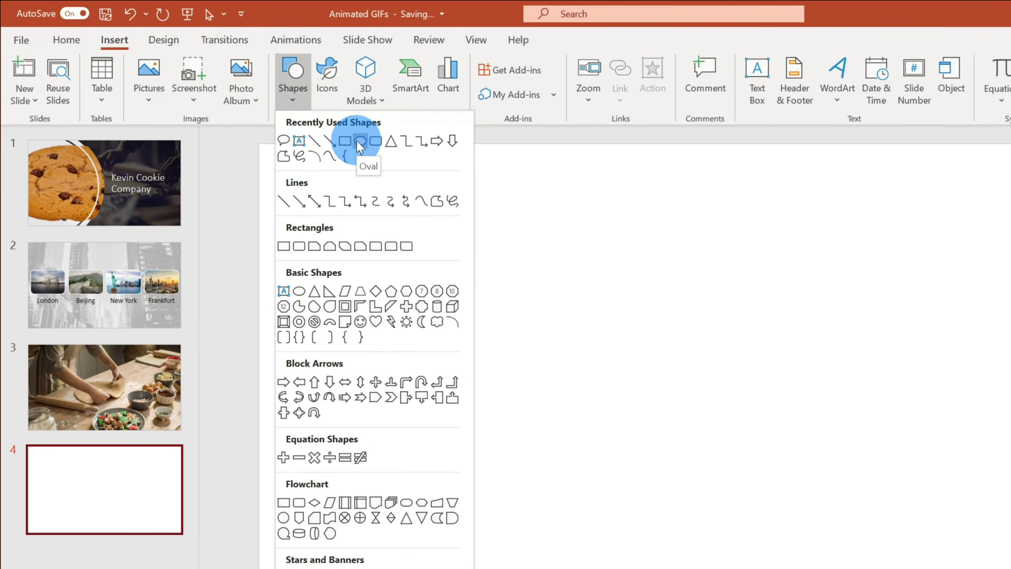
{"action": "left_click", "coordinate": [390, 153]}
{"action": "left_click_drag", "start_coordinate": [382, 256], "coordinate": [704, 371]}
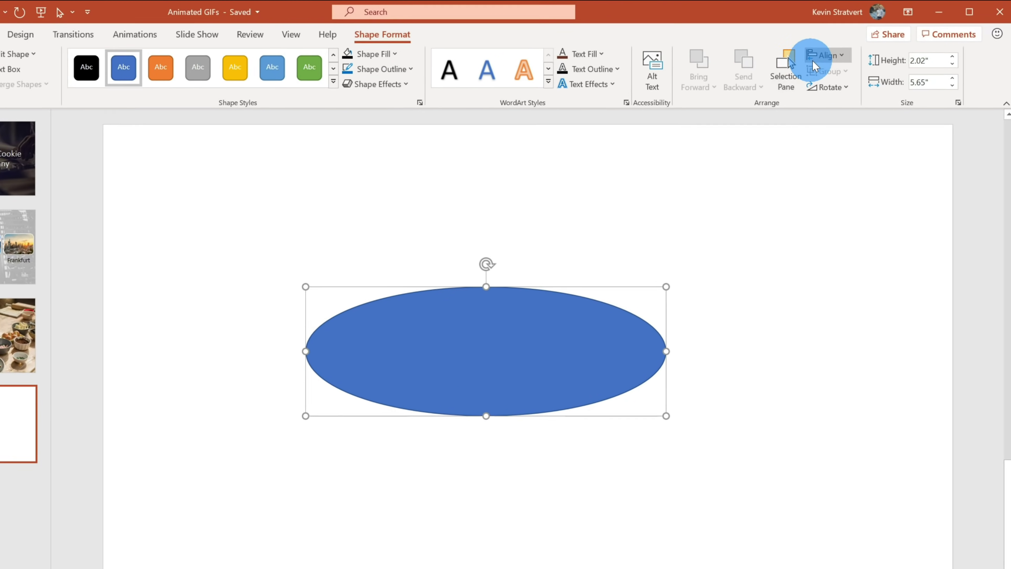
Apply Align Center and Align Middle so the oval sits at the slide's centre
{"action": "left_click", "coordinate": [815, 65]}
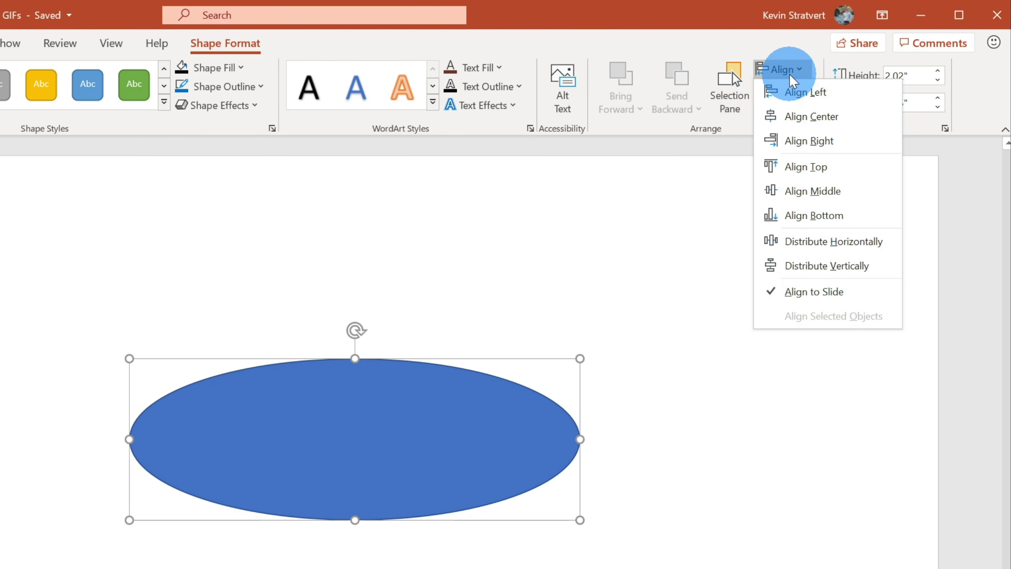
{"action": "left_click", "coordinate": [809, 116]}
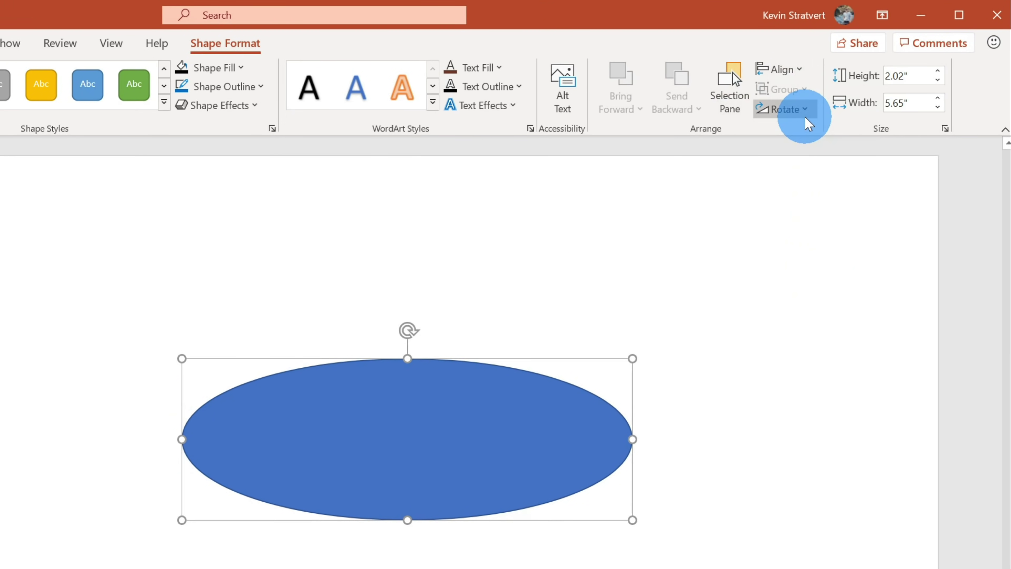
{"action": "left_click", "coordinate": [794, 70]}
{"action": "left_click", "coordinate": [814, 192]}
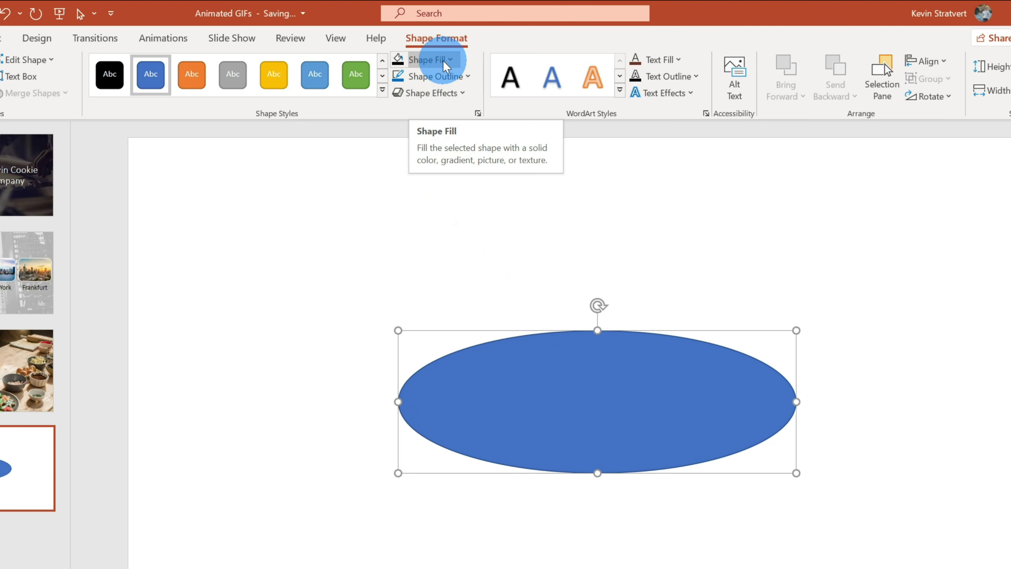
Fill the oval black and give it a thick 3 pt Blue Accent 1 Darker 25% outline
{"action": "left_click", "coordinate": [446, 64]}
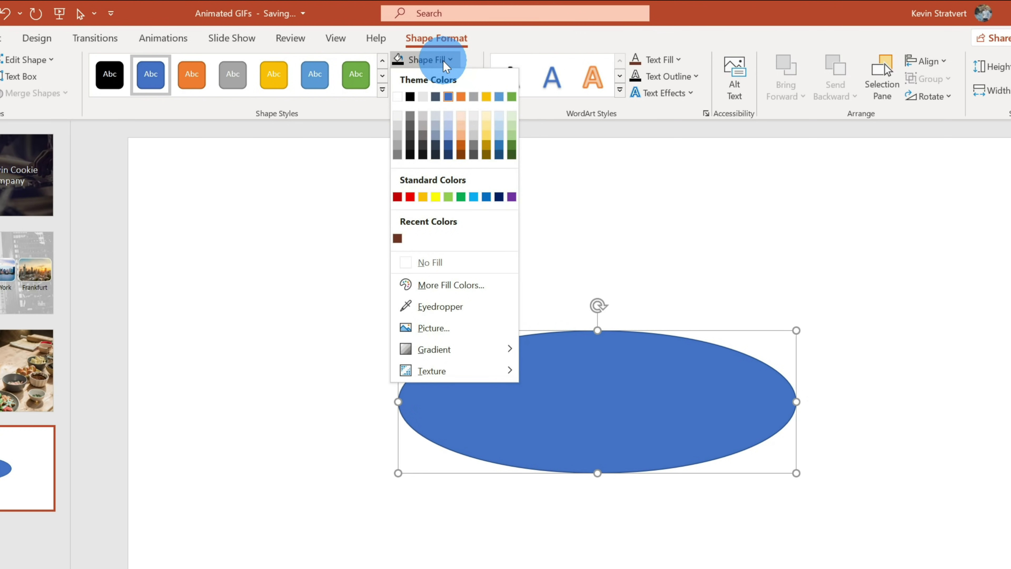
{"action": "left_click", "coordinate": [410, 98]}
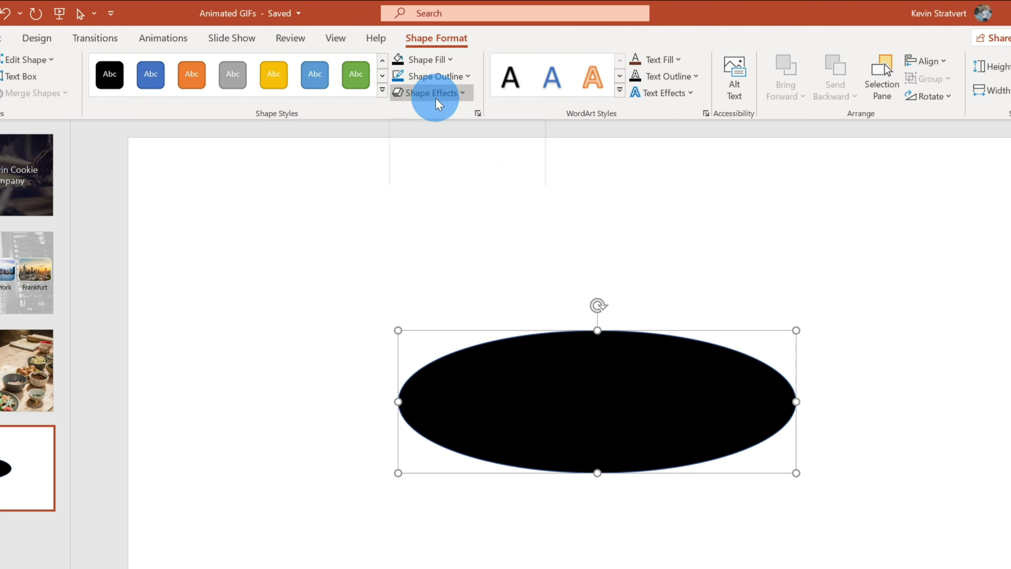
{"action": "left_click", "coordinate": [454, 76]}
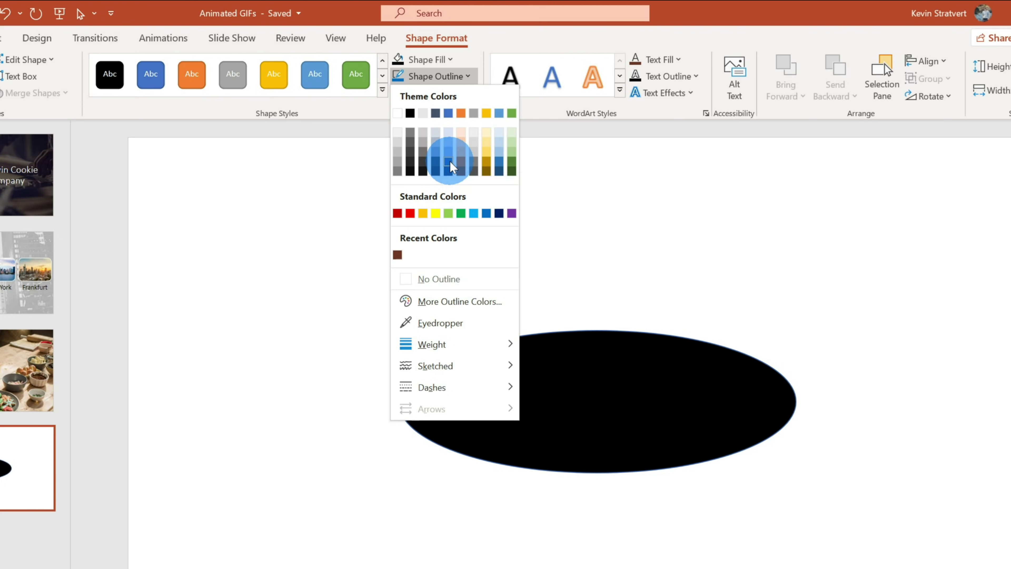
{"action": "left_click", "coordinate": [447, 160]}
{"action": "left_click", "coordinate": [461, 80]}
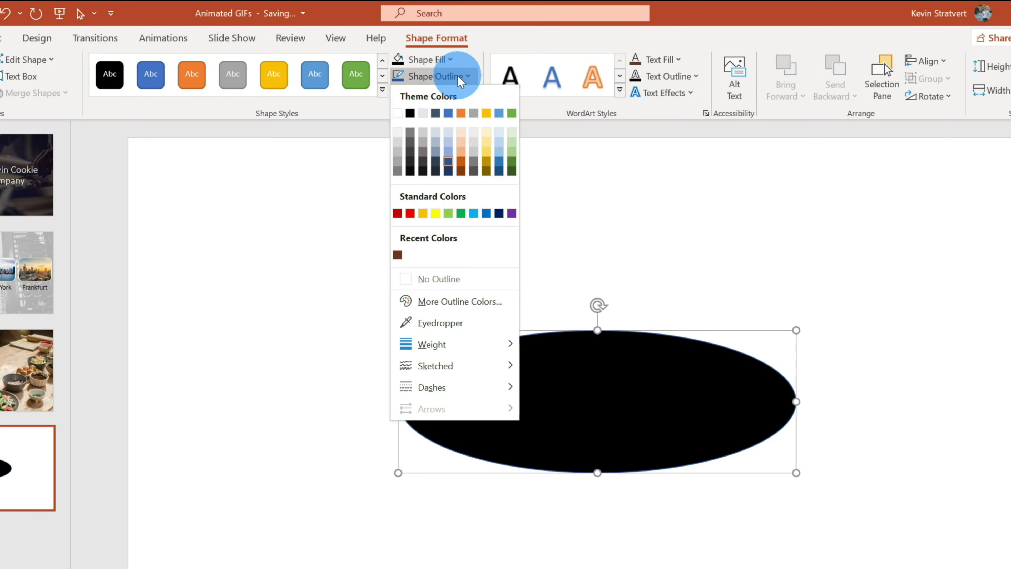
{"action": "mouse_move", "coordinate": [454, 344]}
{"action": "left_click", "coordinate": [596, 495]}
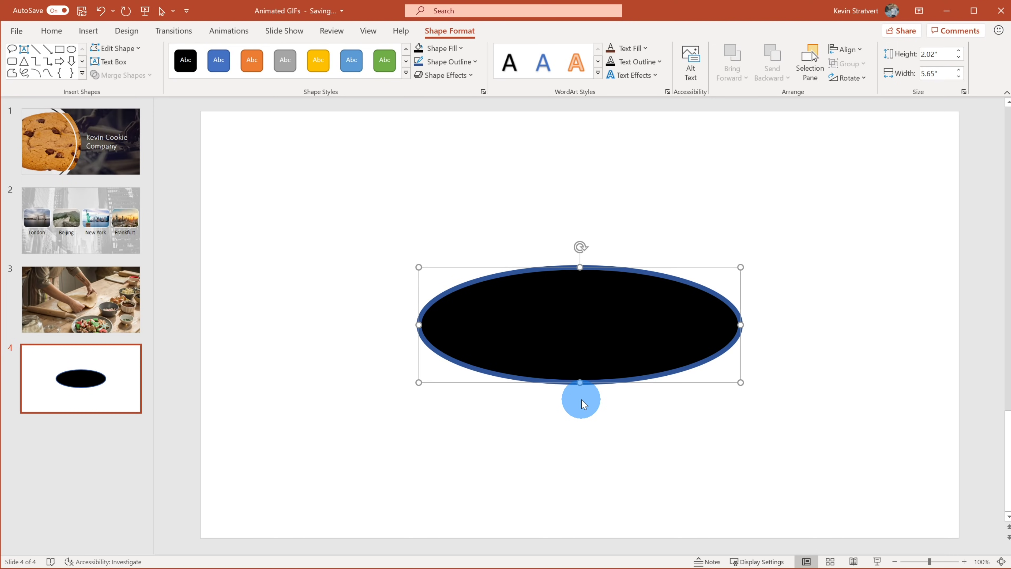
Type 'OPEN' inside the oval and select all of the text
{"action": "left_click", "coordinate": [589, 322]}
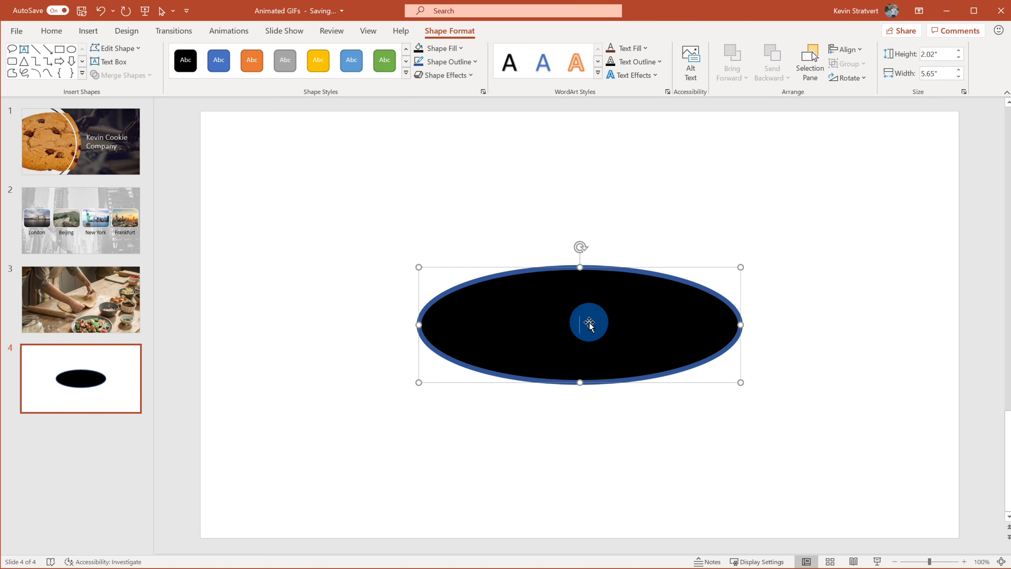
{"action": "type", "text": "o"}
{"action": "key", "text": "BackSpace"}
{"action": "type", "text": "OPEN"}
{"action": "key", "text": "ctrl+a"}
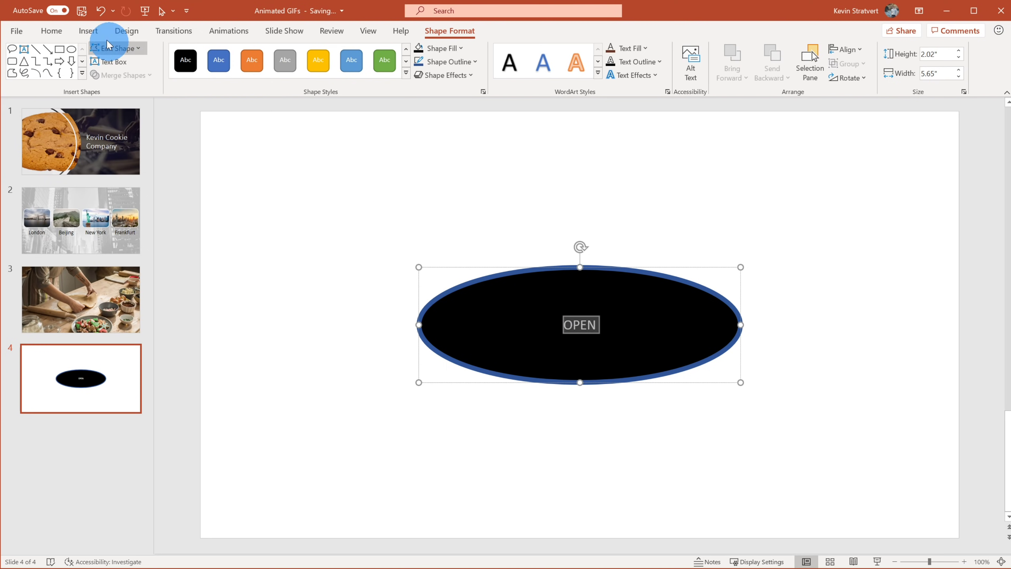
Enlarge the OPEN text to 96 pt and colour it brown
{"action": "left_click", "coordinate": [51, 31]}
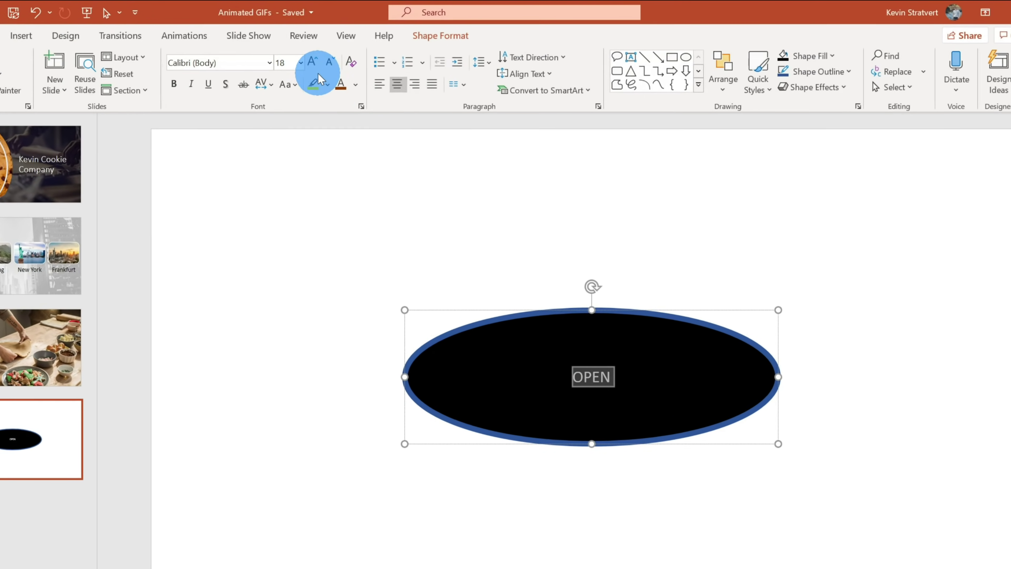
{"action": "left_click", "coordinate": [314, 61]}
{"action": "left_click", "coordinate": [315, 61]}
{"action": "left_click", "coordinate": [314, 61]}
{"action": "left_click", "coordinate": [314, 61]}
{"action": "left_click", "coordinate": [314, 60]}
{"action": "left_click", "coordinate": [314, 61]}
{"action": "left_click", "coordinate": [315, 60]}
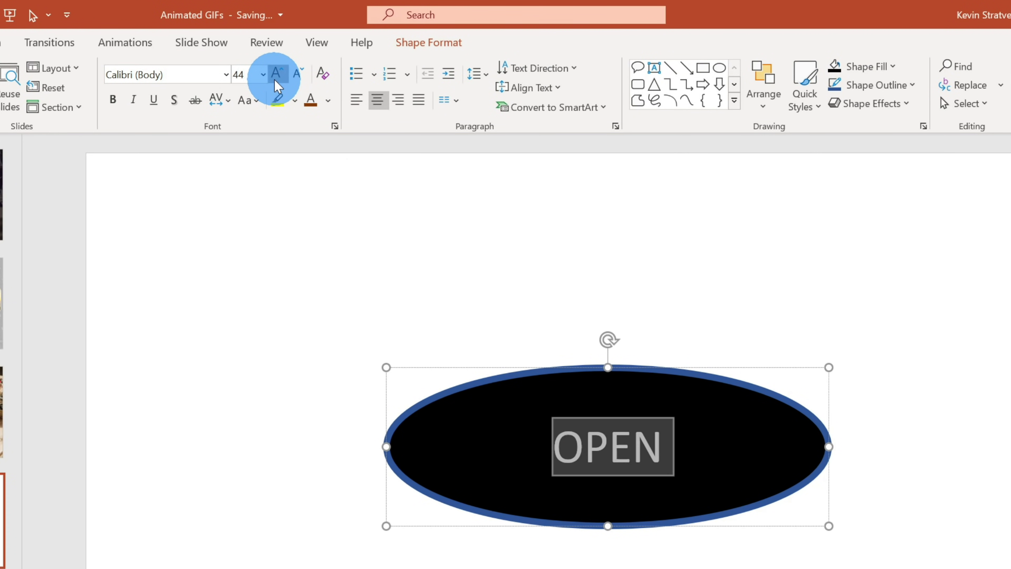
{"action": "left_click", "coordinate": [274, 80]}
{"action": "left_click", "coordinate": [275, 80]}
{"action": "left_click", "coordinate": [274, 80]}
{"action": "left_click", "coordinate": [275, 79]}
{"action": "left_click", "coordinate": [275, 79]}
{"action": "left_click", "coordinate": [274, 80]}
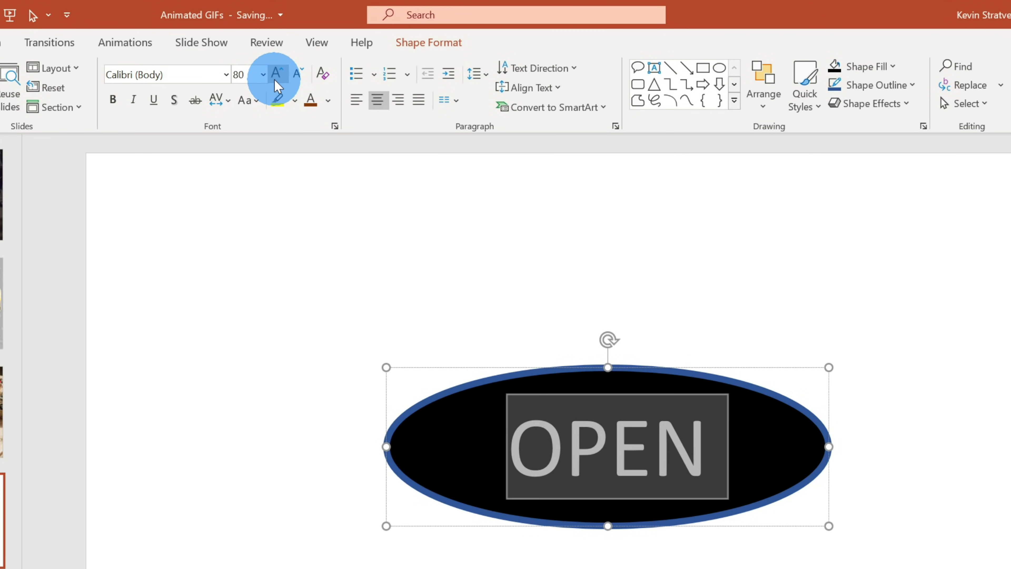
{"action": "left_click", "coordinate": [275, 80]}
{"action": "left_click", "coordinate": [274, 80]}
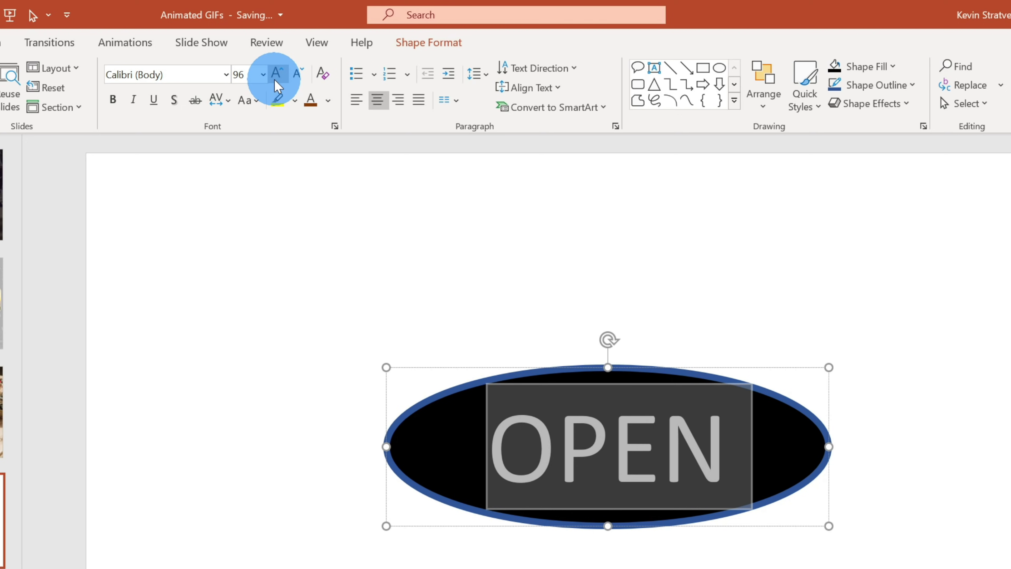
{"action": "left_click", "coordinate": [309, 106]}
{"action": "left_click", "coordinate": [331, 211]}
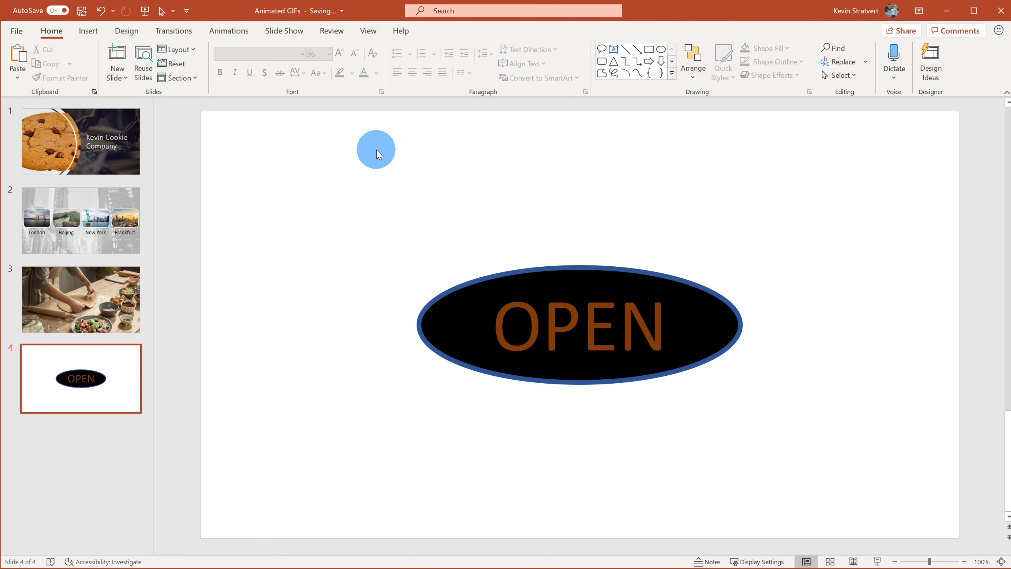